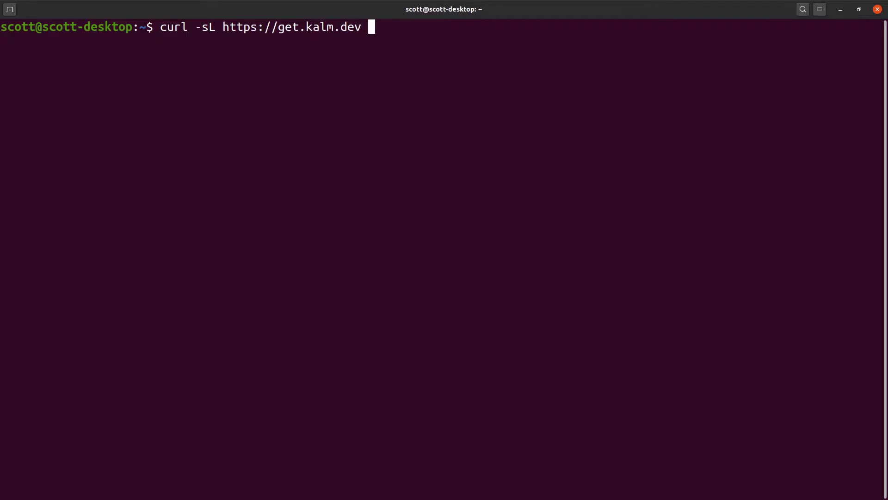
text(| bash)
key(Return)
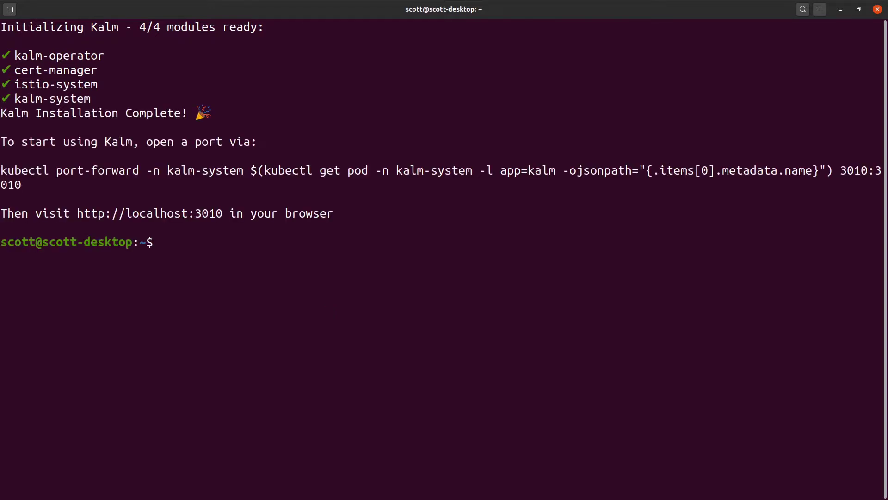
Step: Port-forward the pod labelled app=kalm in the kalm-system namespace on 3010:3010 with kubectl
key(ctrl+minus)
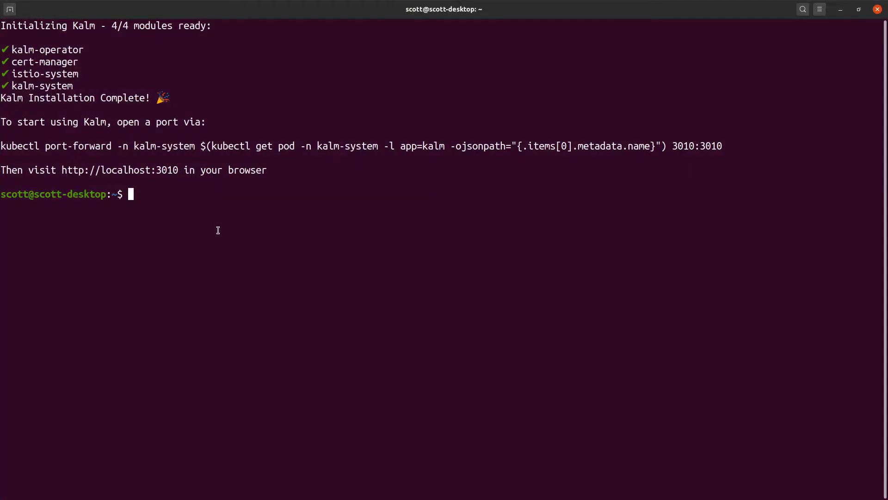
text(kubectl port-forward -n kalm-system \   $(kubectl get pod -n kalm-system \     -l app=kalm \     -ojsonpath="{.items[0].metadata.name}") \   3010:3010)
key(Return)
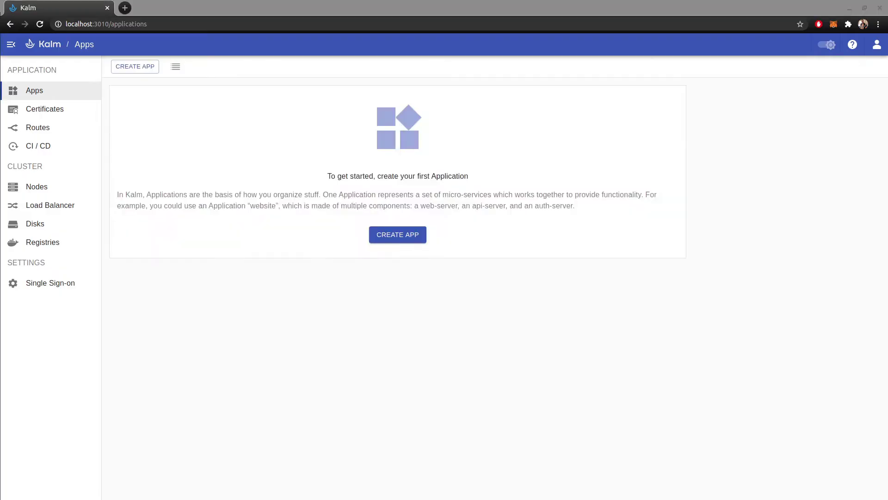
Step: Show the Kalm dashboard in full screen and create an application named kalm-rocks
key(F11)
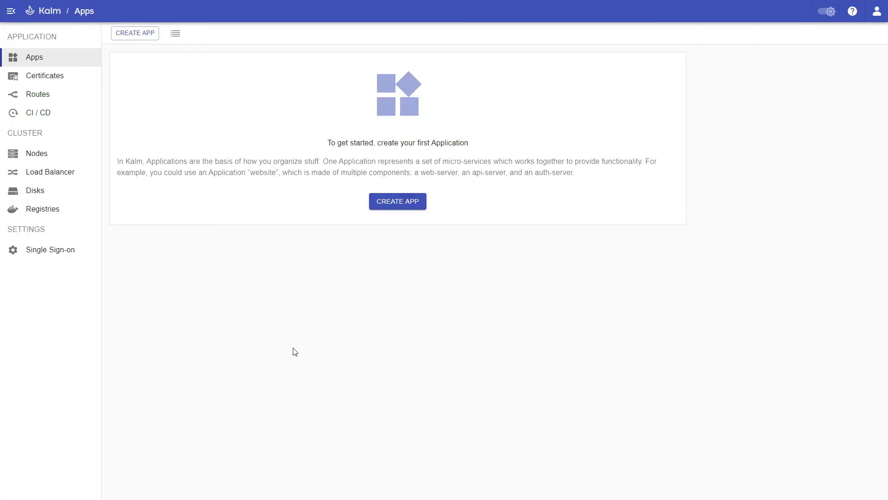
click(397, 202)
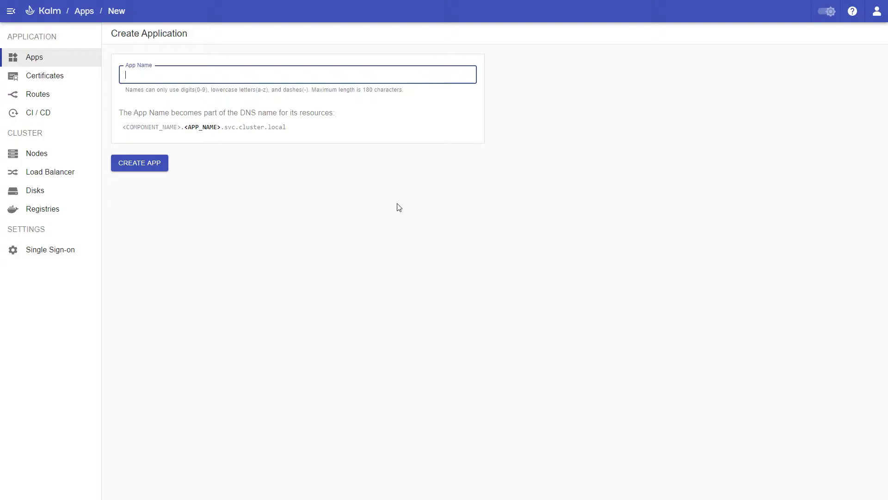
text(kalm-rocks)
key(Return)
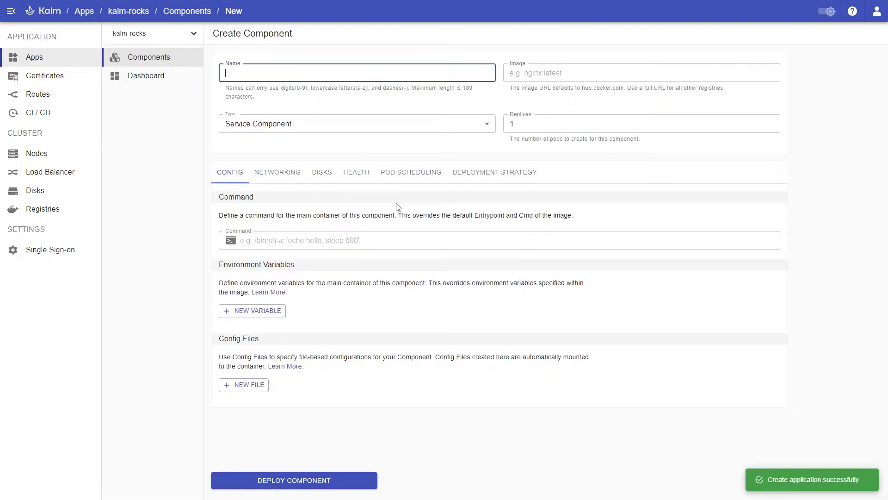
Step: Name the new service component kalm-is-awesome and set its image to nginx:latest
text(kalm-is-awesome)
key(Tab)
text(nginx:lat)
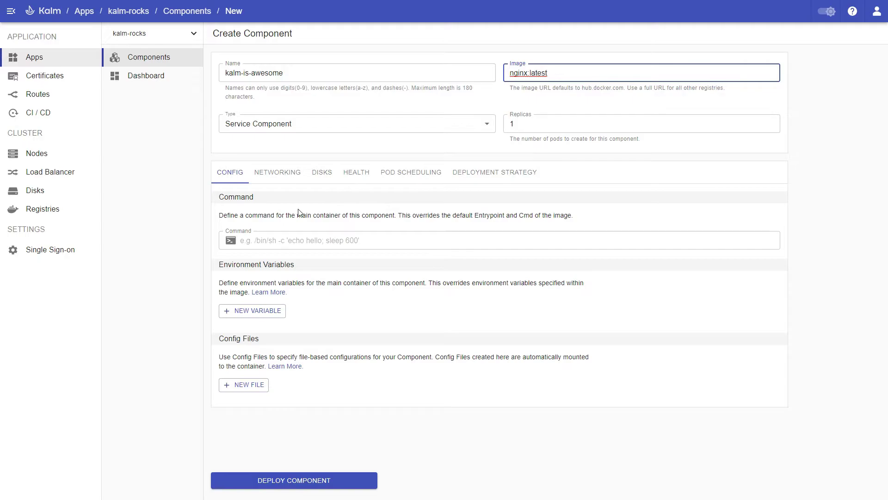
Step: Review the component's networking, disks, health, pod scheduling and deployment strategy options, and deploy the component
click(259, 175)
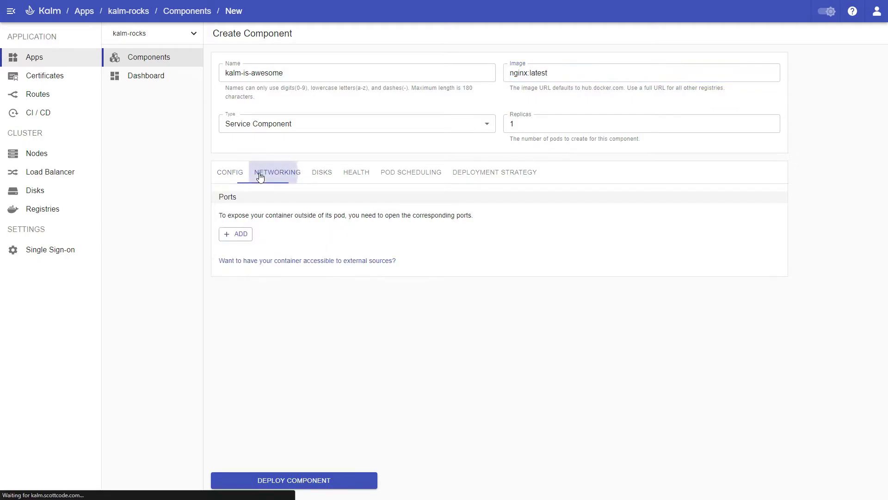
click(328, 172)
click(357, 173)
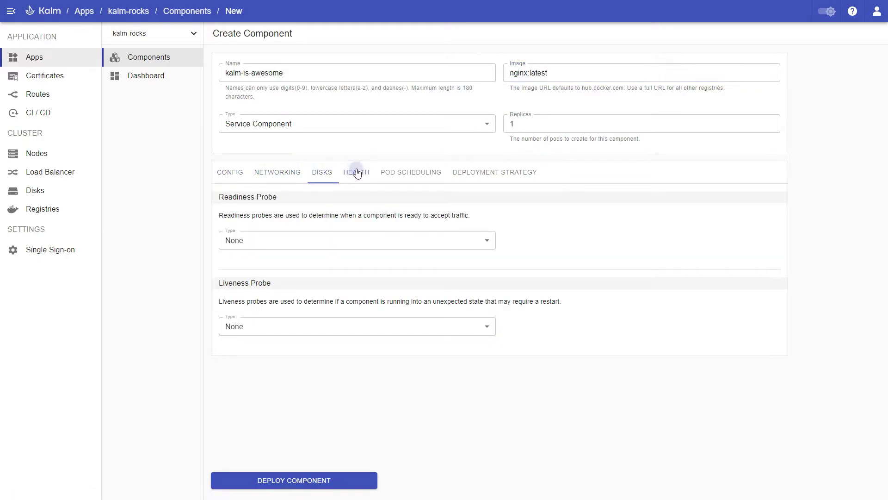
click(400, 175)
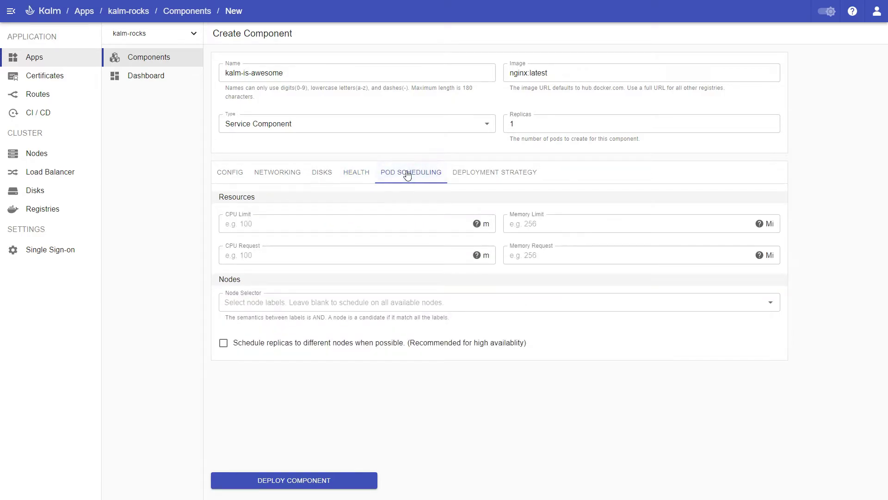
click(491, 173)
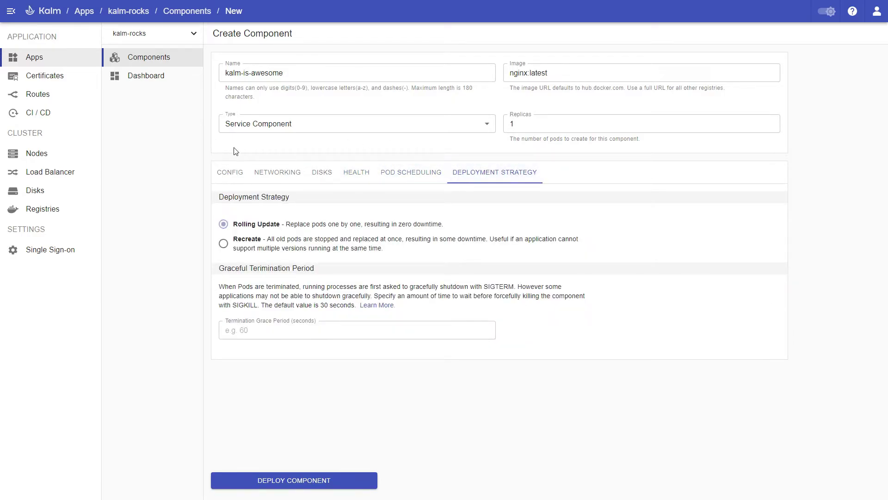
click(228, 174)
click(307, 480)
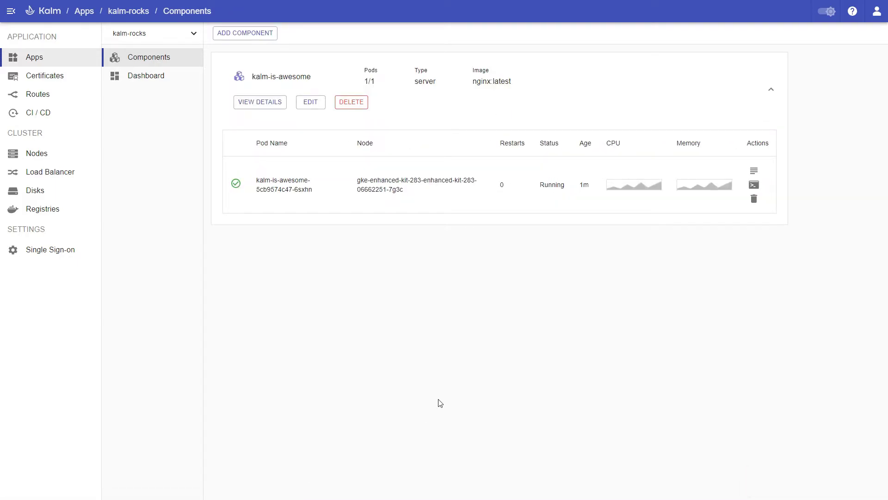
Step: Update the kalm-is-awesome component to 3 replicas with an http port mapping container port 80 to service port 8080
click(307, 101)
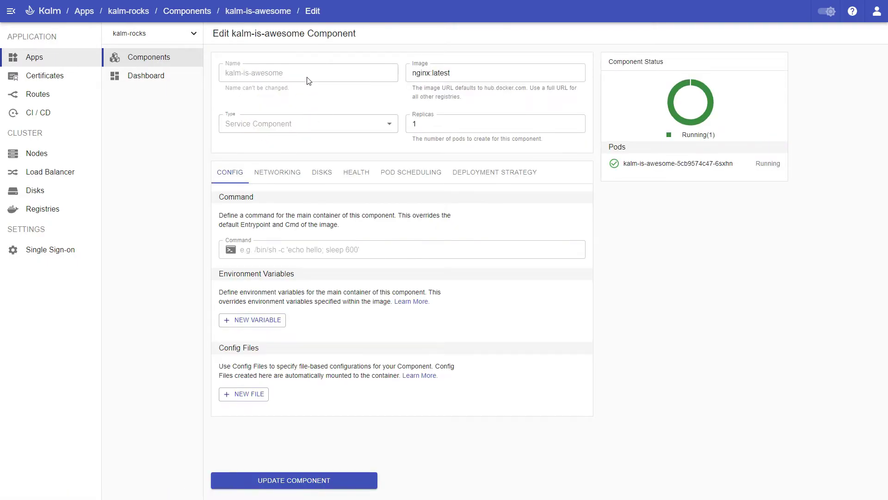
double_click(576, 121)
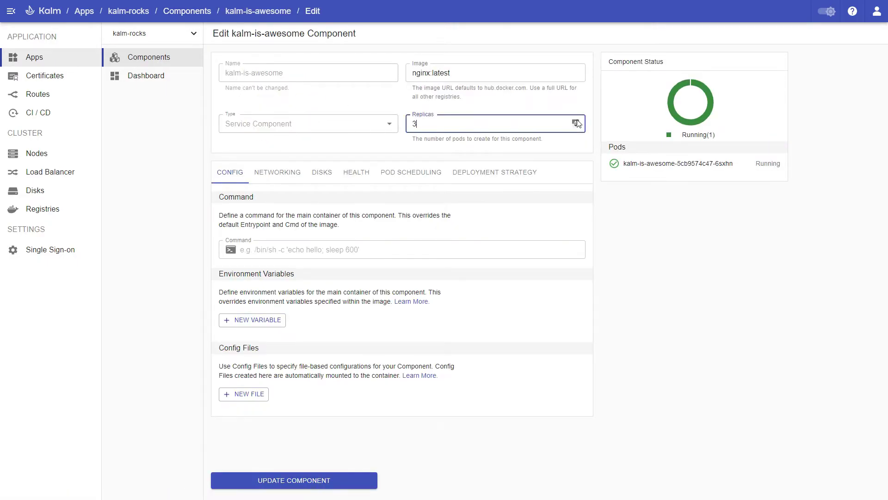
click(279, 173)
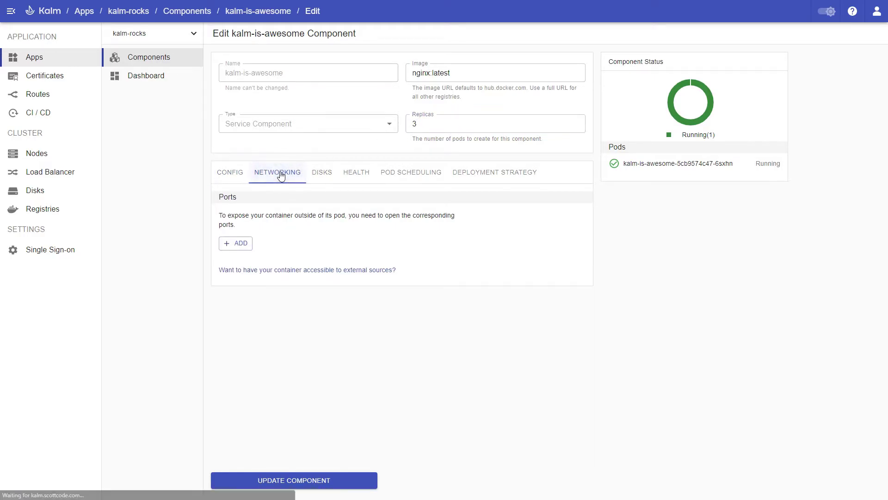
click(236, 243)
click(359, 270)
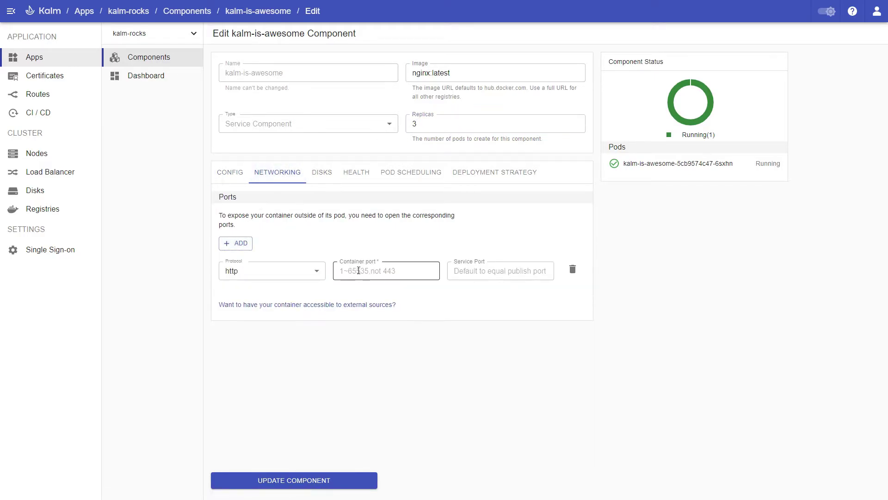
text(80)
key(Tab)
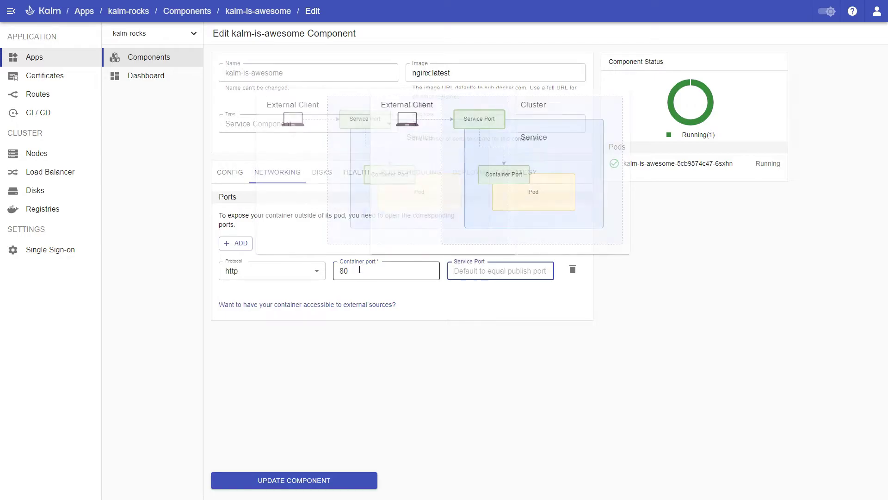
text(8080)
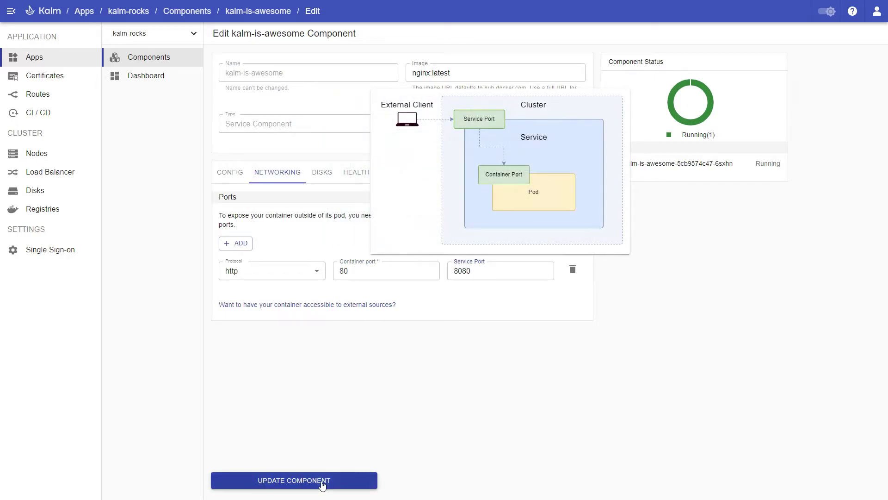
click(322, 482)
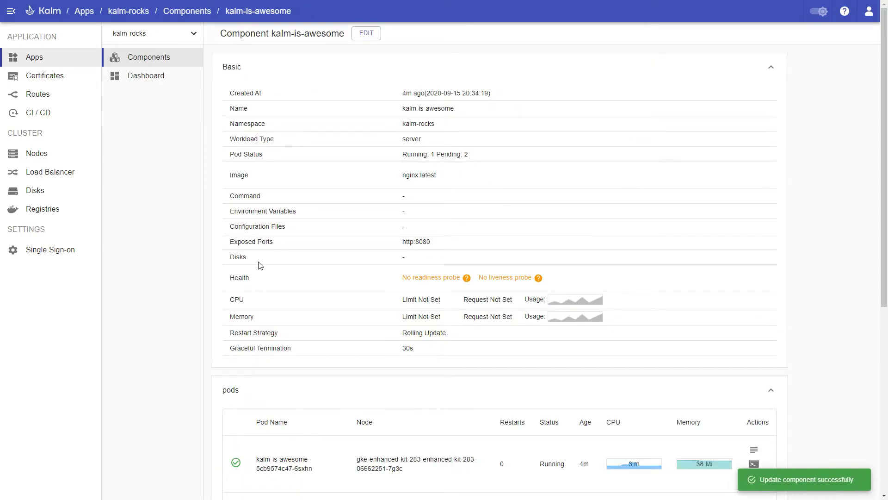
Step: Create a route from host 34.94.199.33 to the target kalm-is-awesome:8080(http) and open the route's address
click(71, 95)
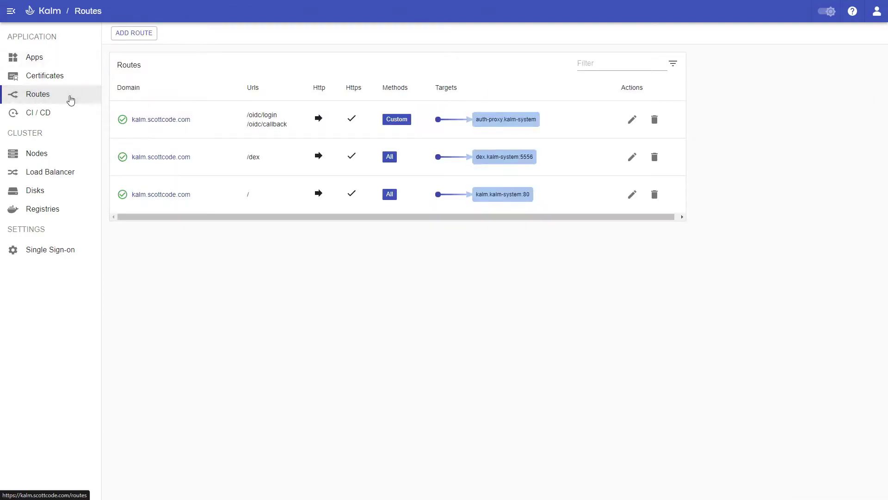
click(138, 35)
click(158, 67)
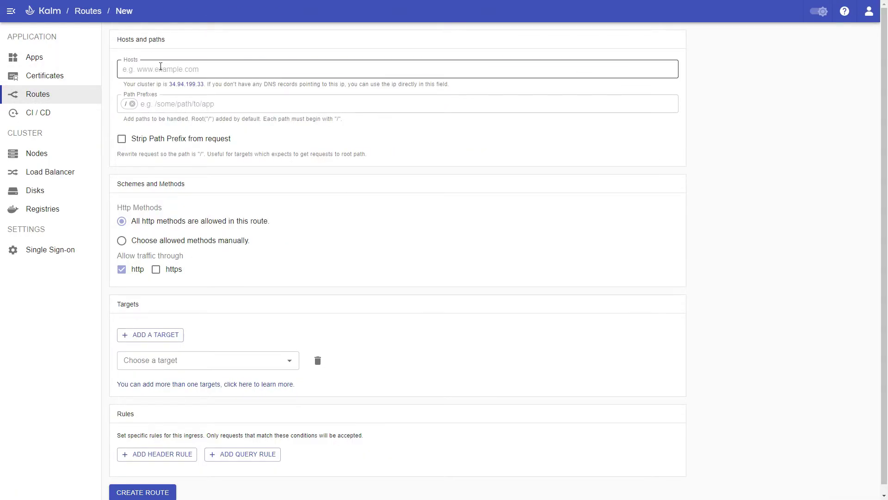
click(180, 87)
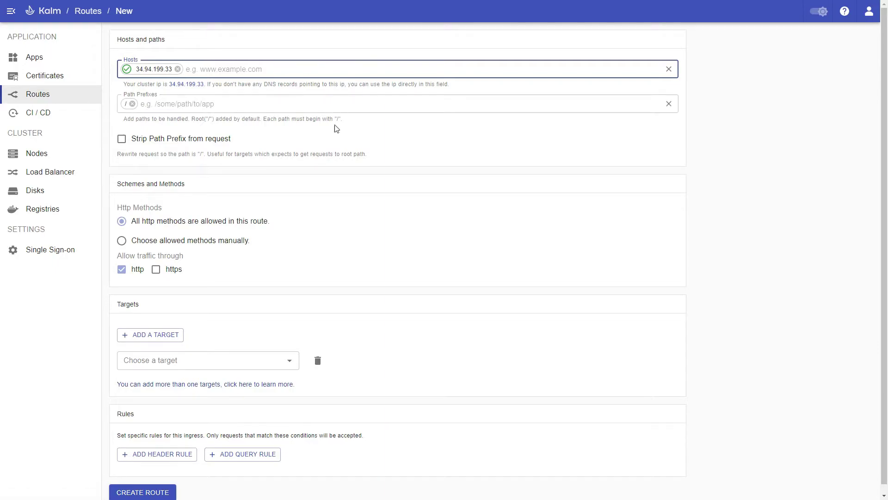
click(173, 368)
click(178, 397)
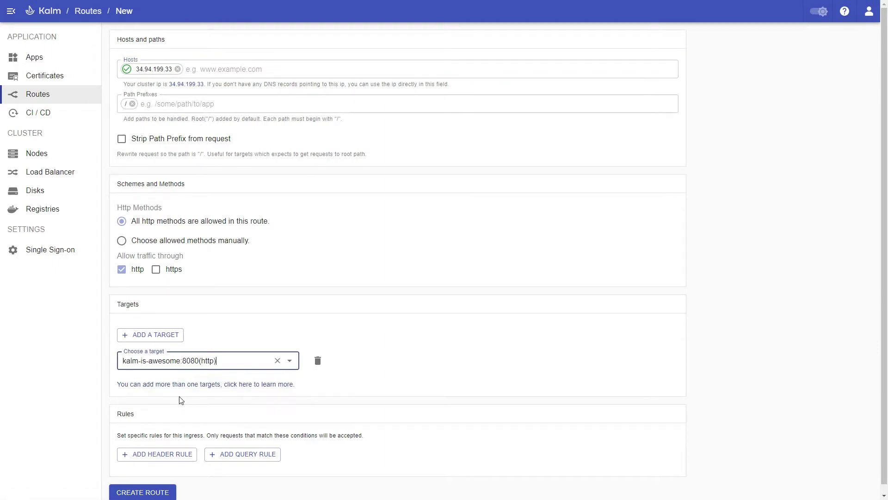
click(172, 486)
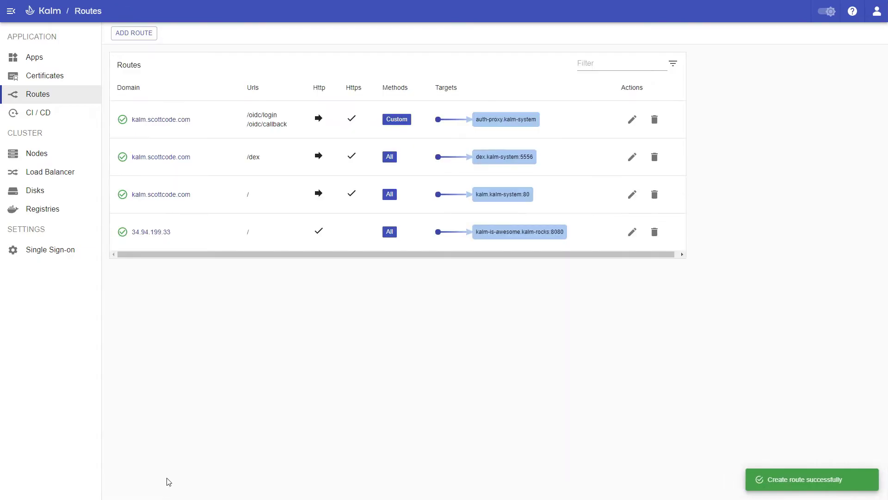
click(149, 233)
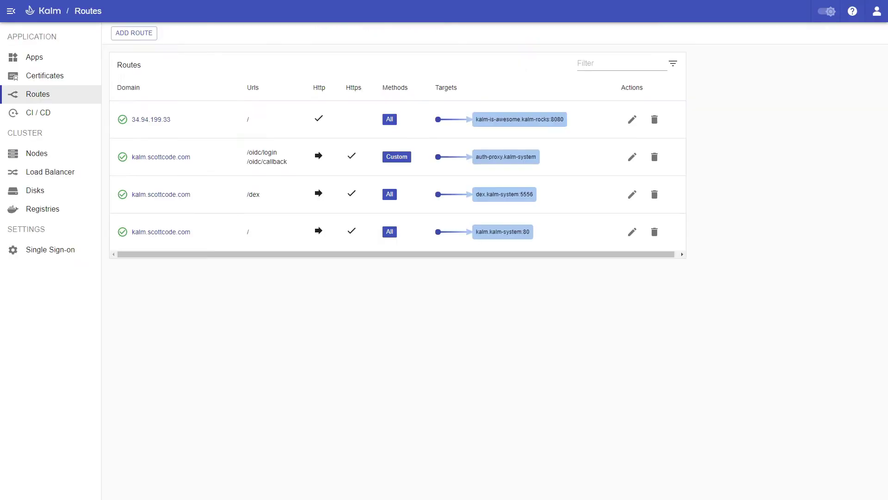
Step: Create a Let's Encrypt certificate named testcerts for the domain test.scottcode.com
click(58, 80)
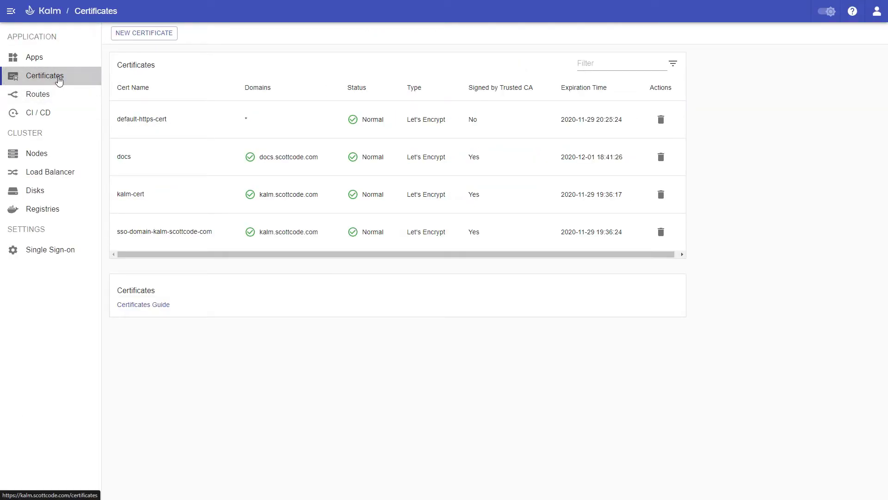
click(159, 34)
click(208, 143)
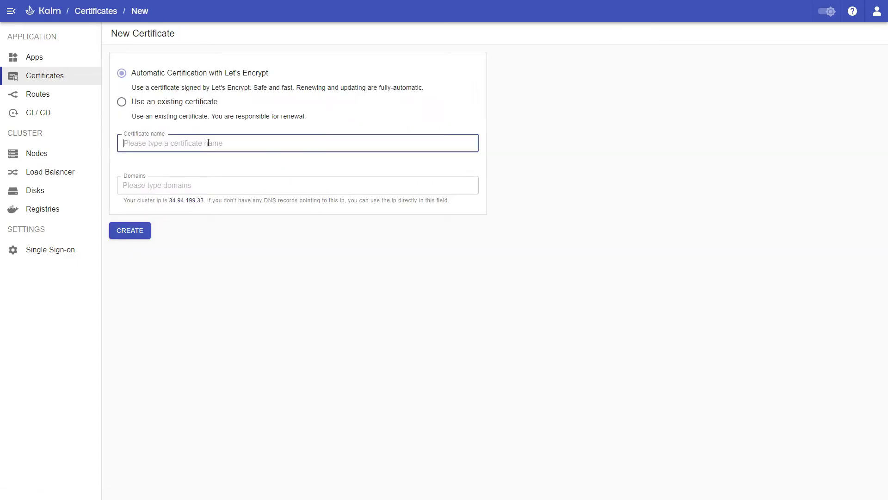
text(testcerts)
key(Tab)
text(test.scottcode.com)
key(Tab)
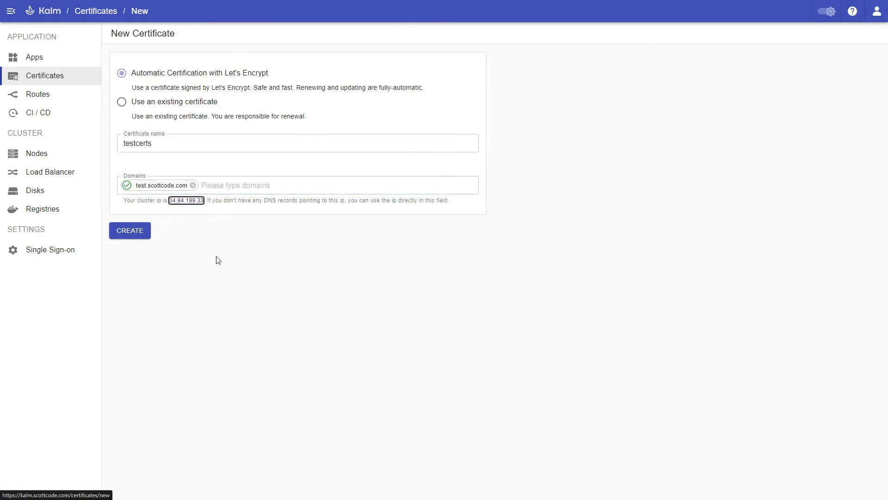
click(138, 231)
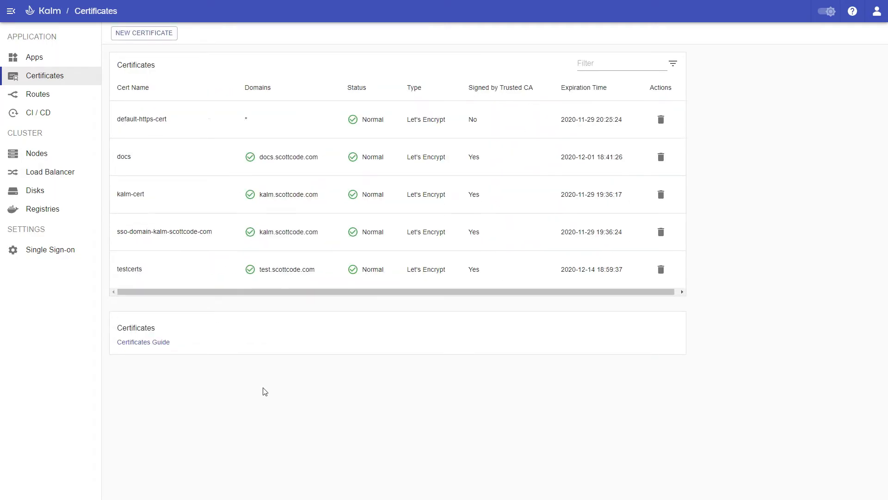
Step: Edit the 34.94.199.33 route and replace its host with test.scottcode.com
click(50, 97)
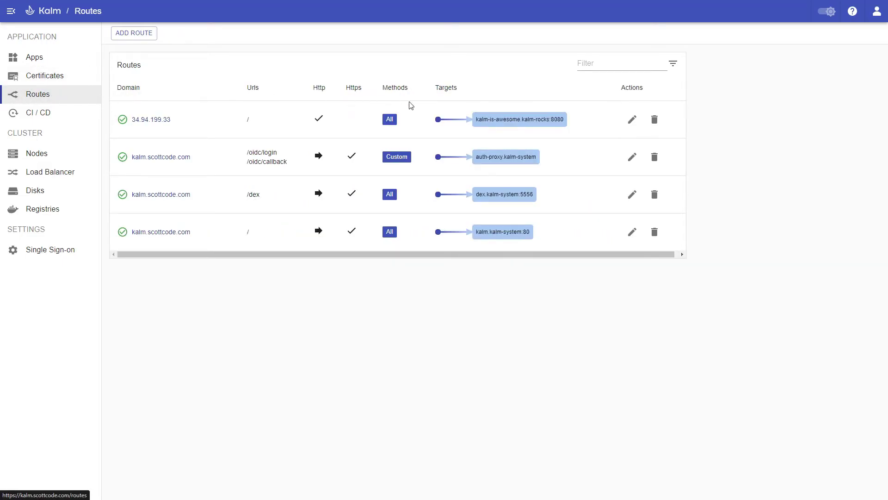
click(632, 120)
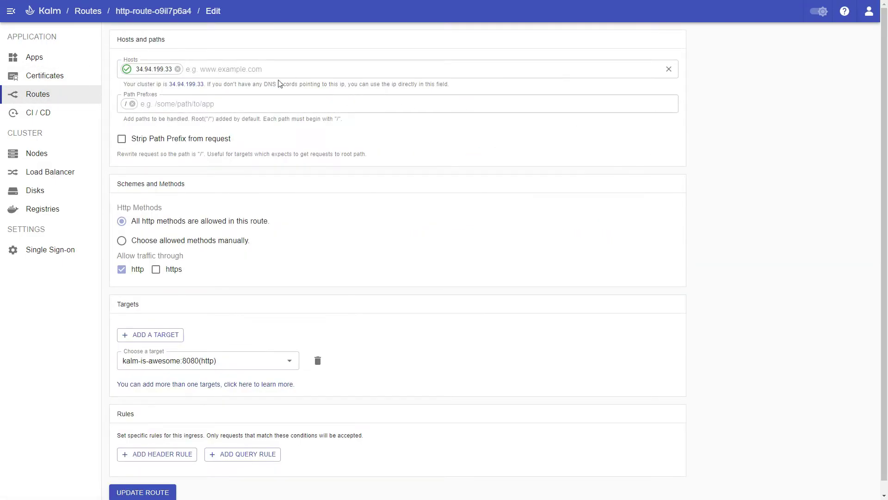
click(178, 69)
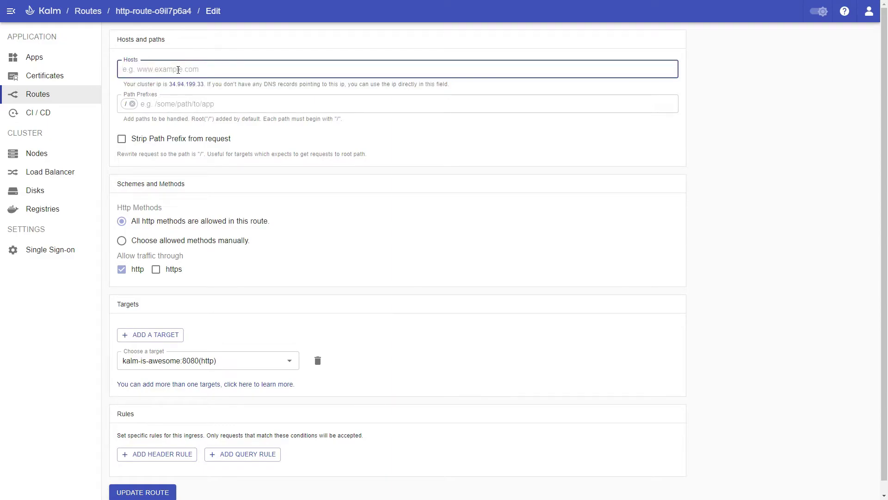
text(test.scottcode.com)
key(Tab)
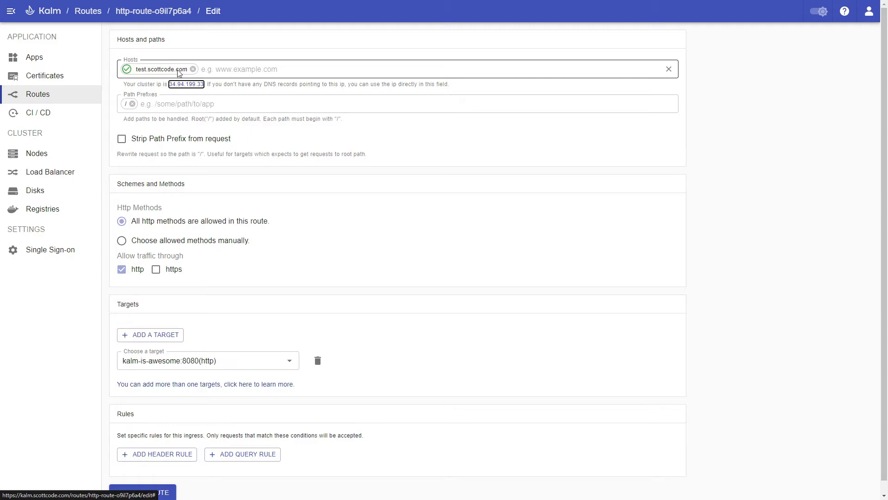
Step: Add random.scottcode.com as a second host of the route
click(217, 73)
text(random.scottcode.com)
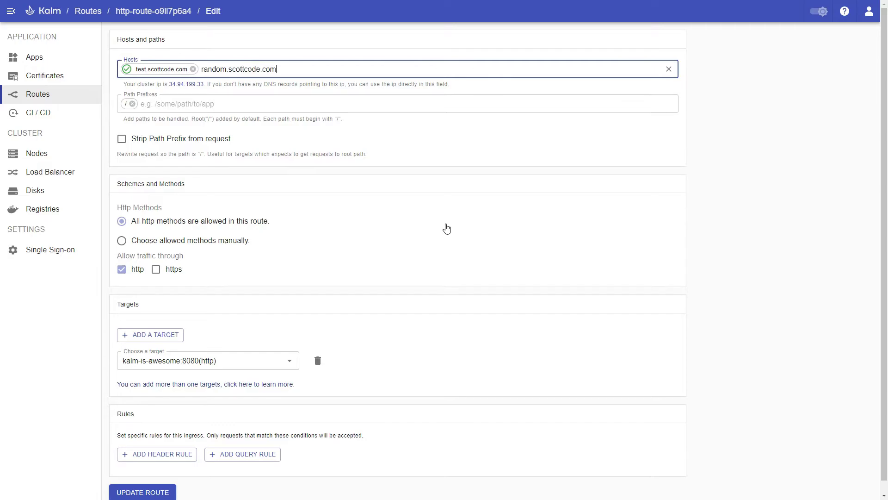
key(Tab)
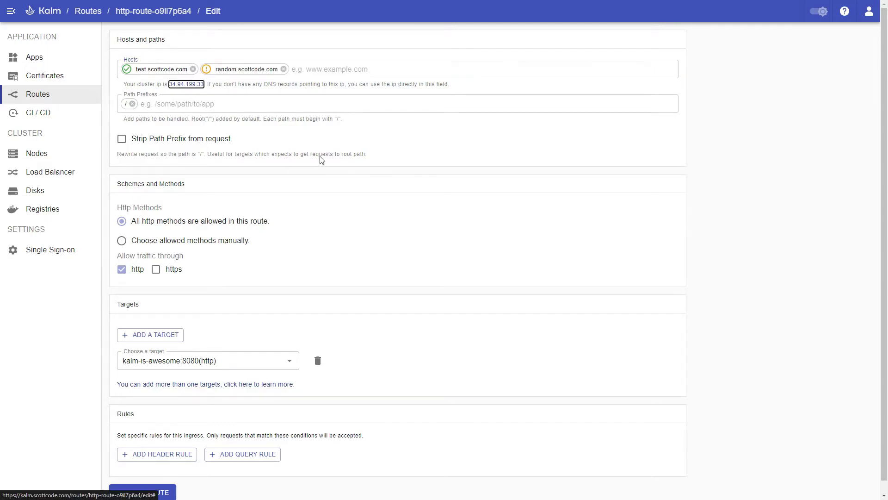
Step: Update the route with random.scottcode.com removed from its hosts and open the test.scottcode.com address
click(278, 69)
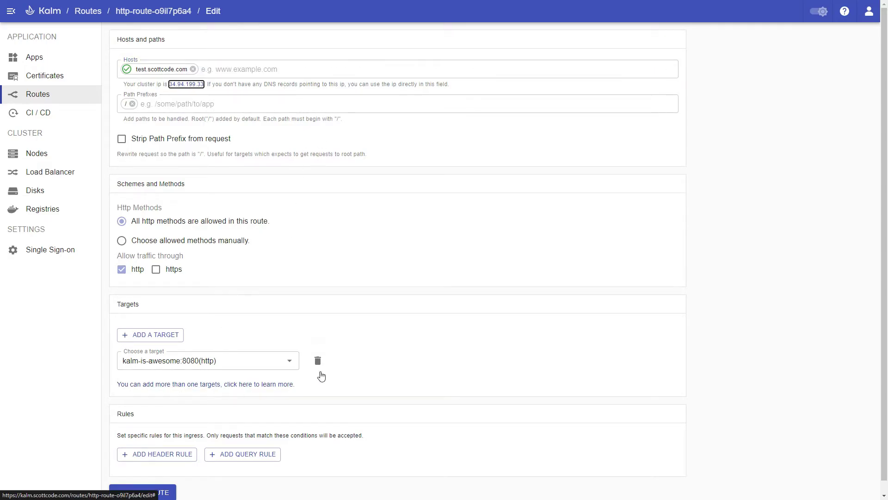
scroll(319, 374, down, 1)
click(159, 478)
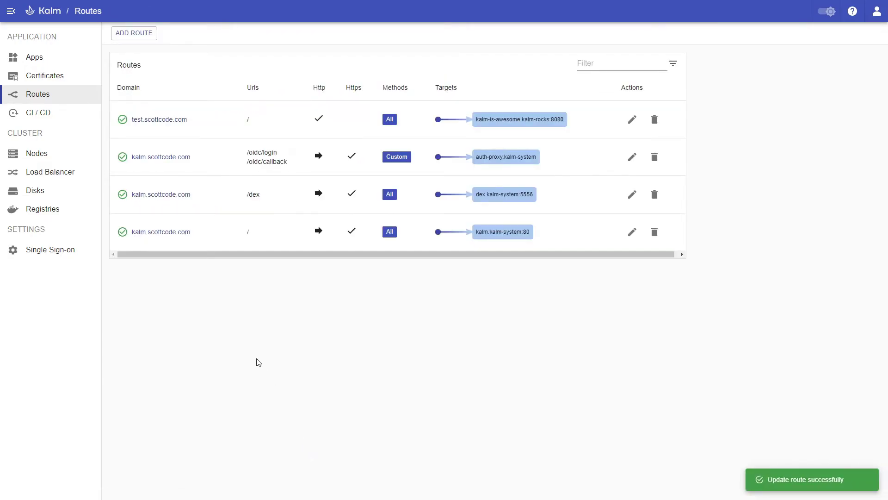
click(176, 119)
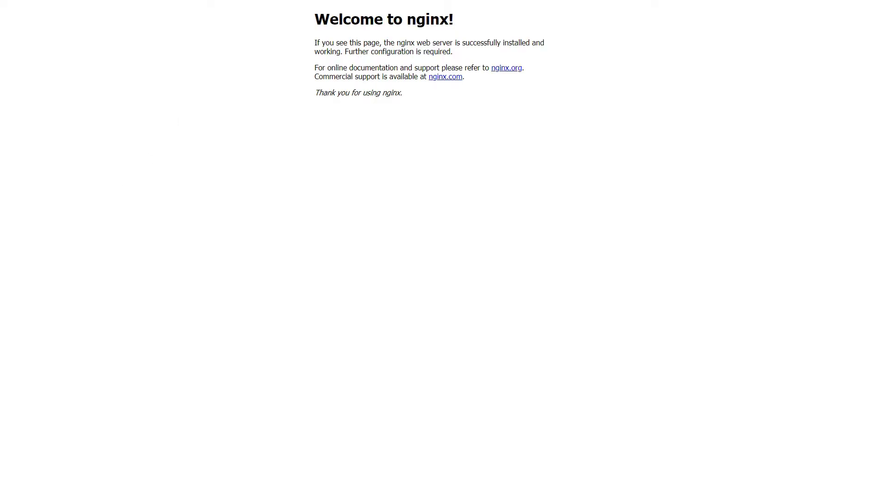
key(ctrl+w)
Step: Delete the kalm-is-awesome component from the kalm-rocks app
click(60, 60)
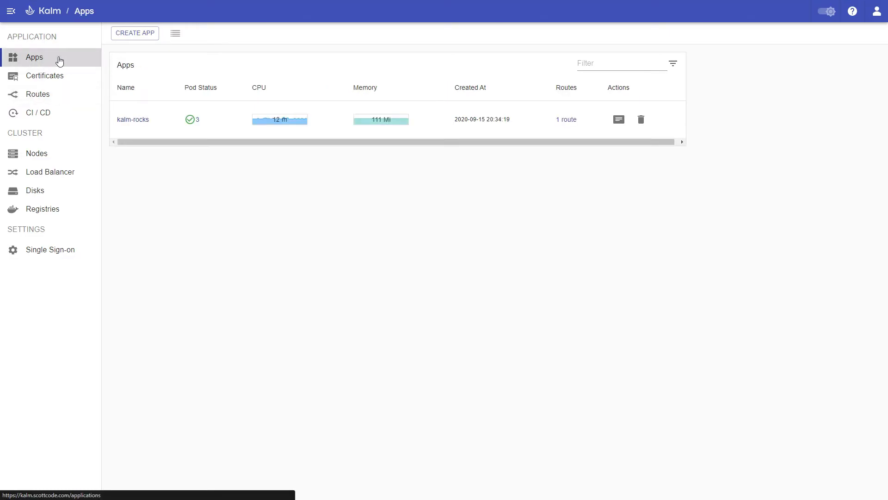
click(137, 119)
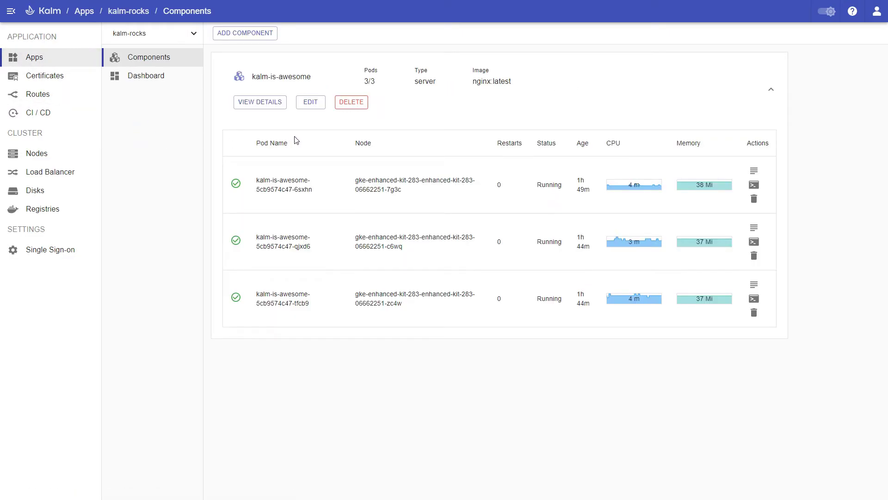
click(340, 107)
click(350, 134)
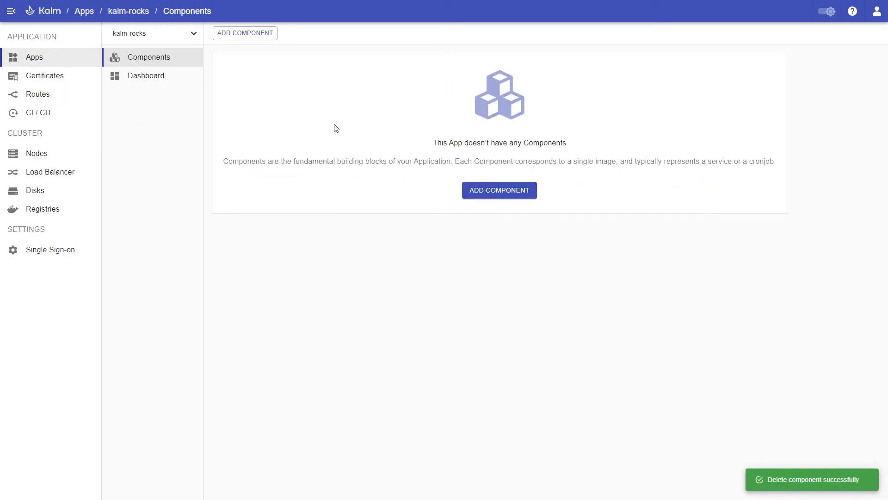
Step: Start a new component in kalm-rocks named docusaurus-kalm with the image scottlifts/docusaurus
click(486, 194)
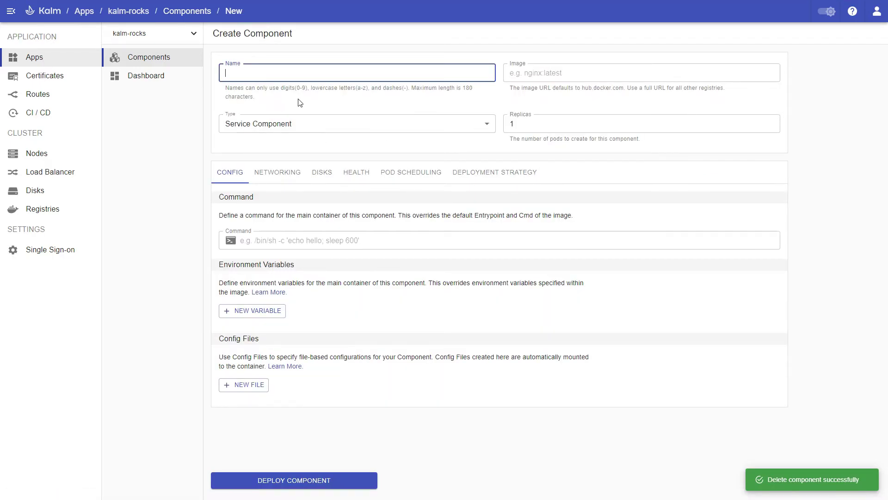
text(docusaurus-kalm)
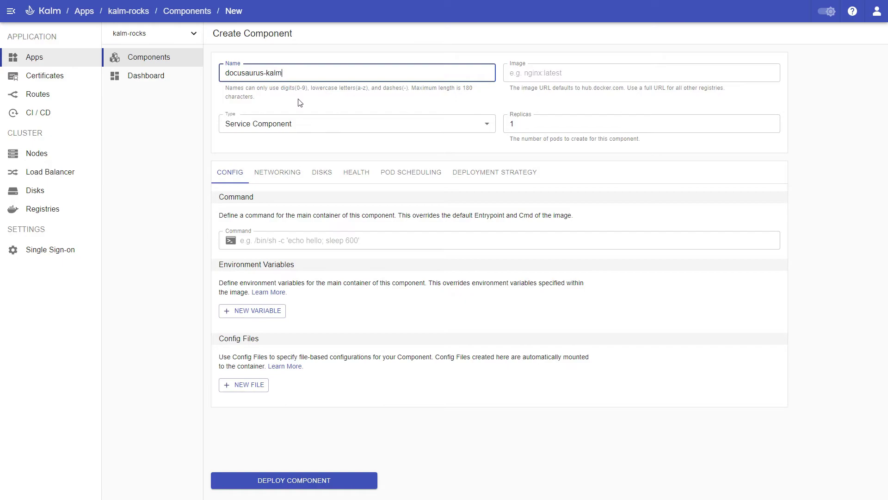
key(Tab)
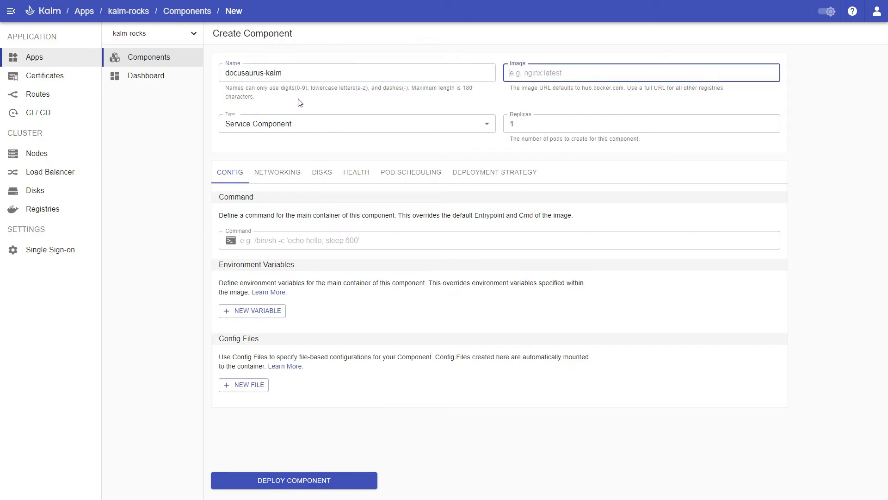
text(scottlifts/docusaurus)
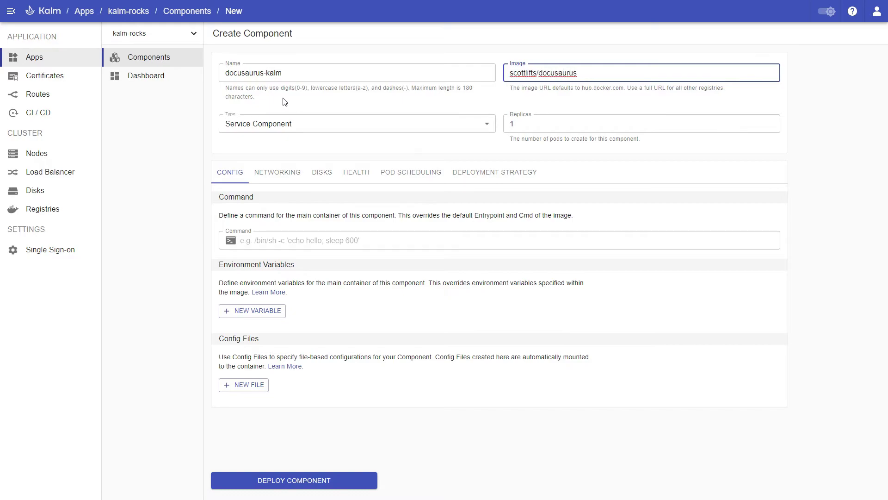
Step: Add an http port with container port 3000 to the new component and deploy it
click(278, 172)
click(237, 234)
click(478, 263)
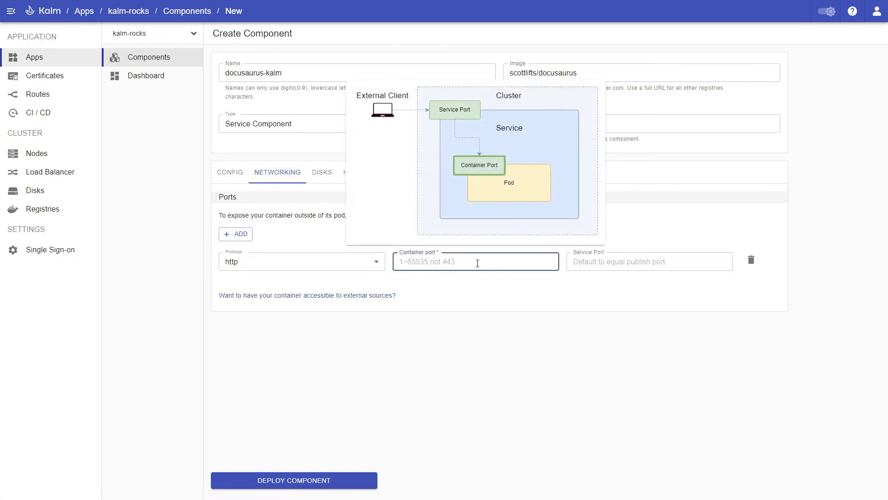
text(3000)
click(415, 342)
click(317, 478)
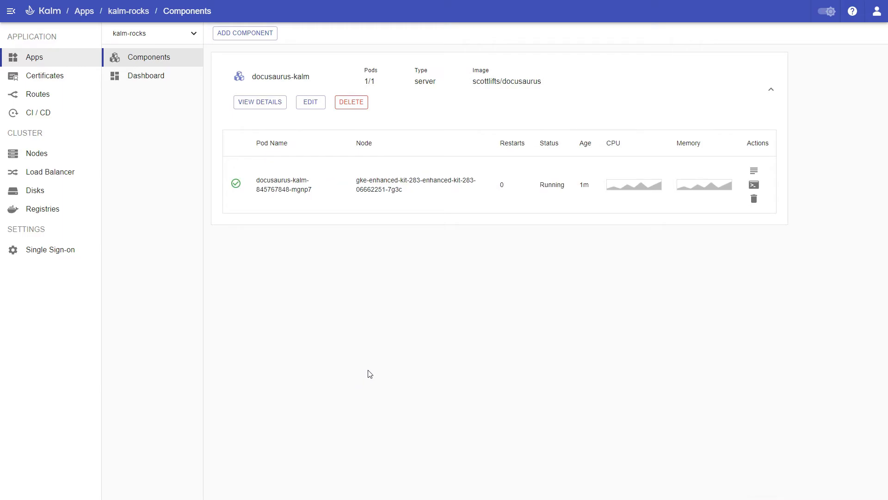
Step: Create a route from host docs.scottcode.com to the target docusaurus-kalm:3000(http) and open the route's address
click(55, 80)
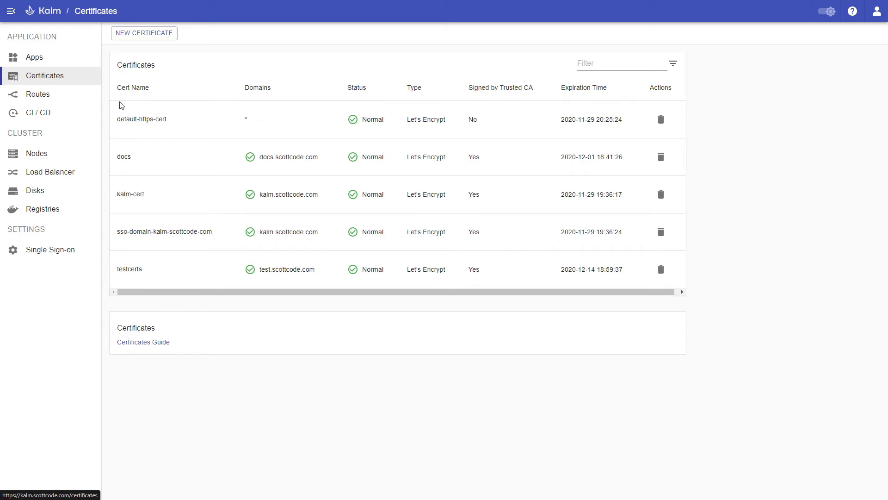
click(66, 98)
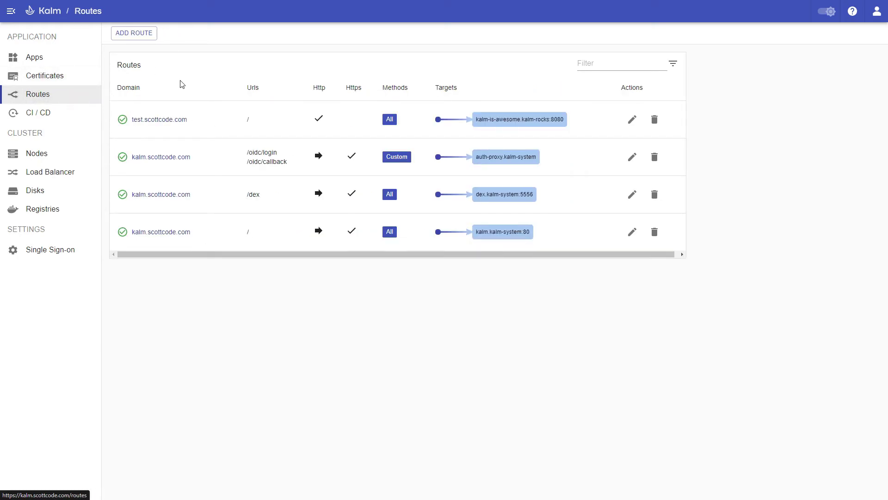
click(147, 34)
click(194, 71)
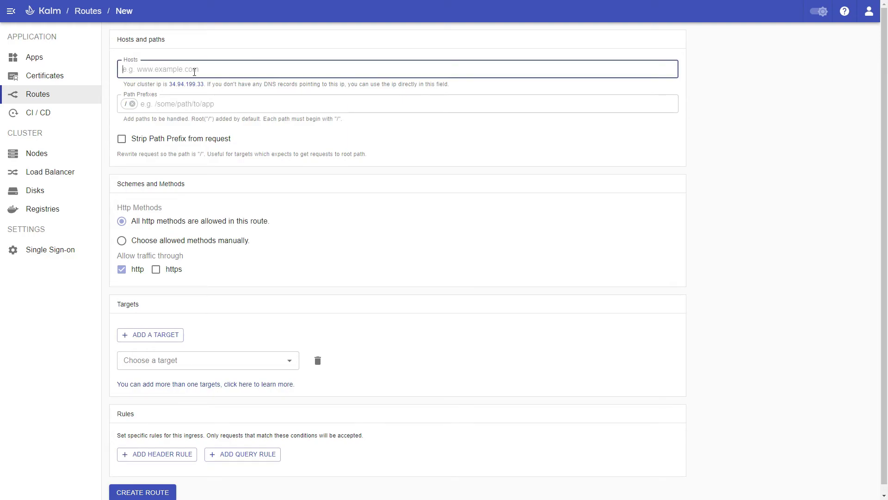
text(docs scottcode.com)
key(Tab)
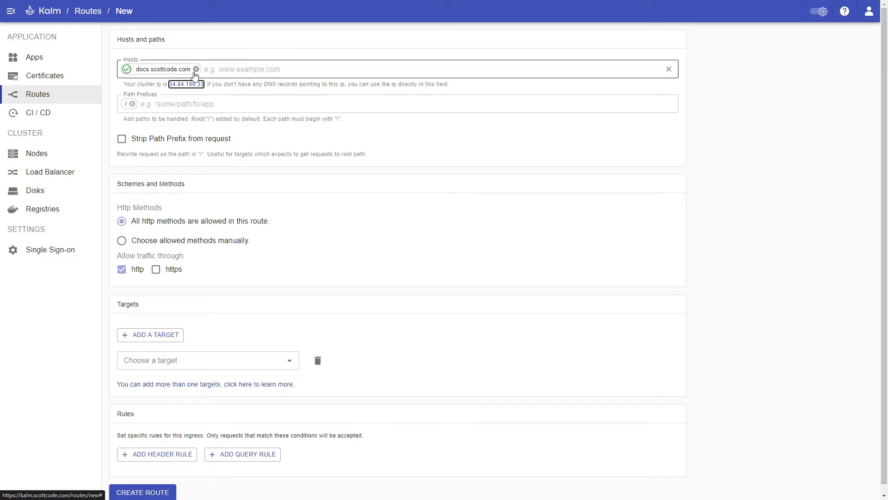
click(204, 361)
click(201, 399)
scroll(359, 359, down, 1)
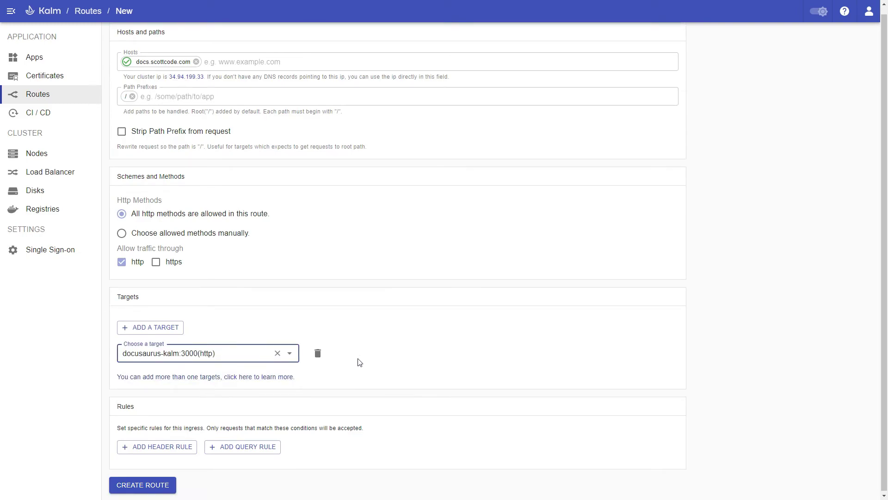
click(160, 486)
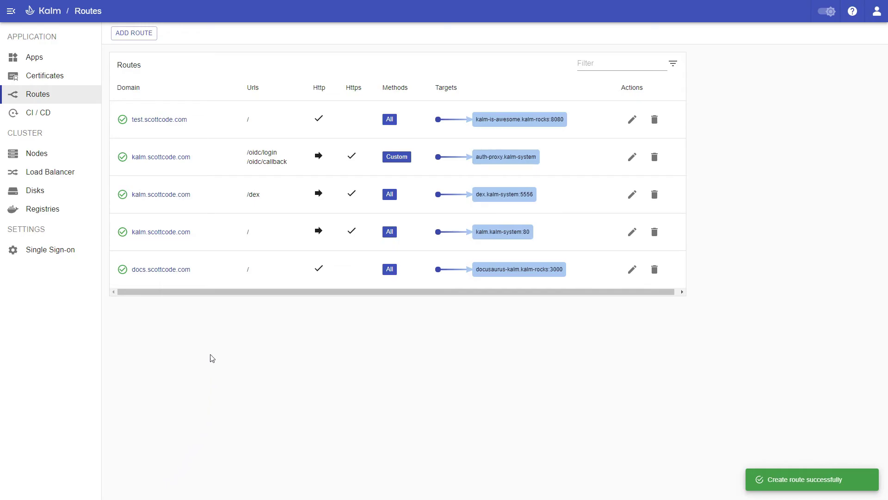
click(160, 269)
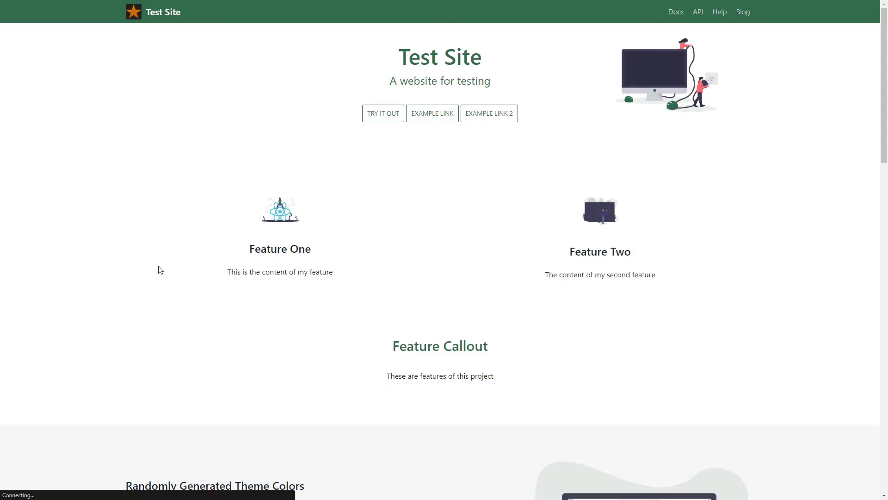
key(ctrl+w)
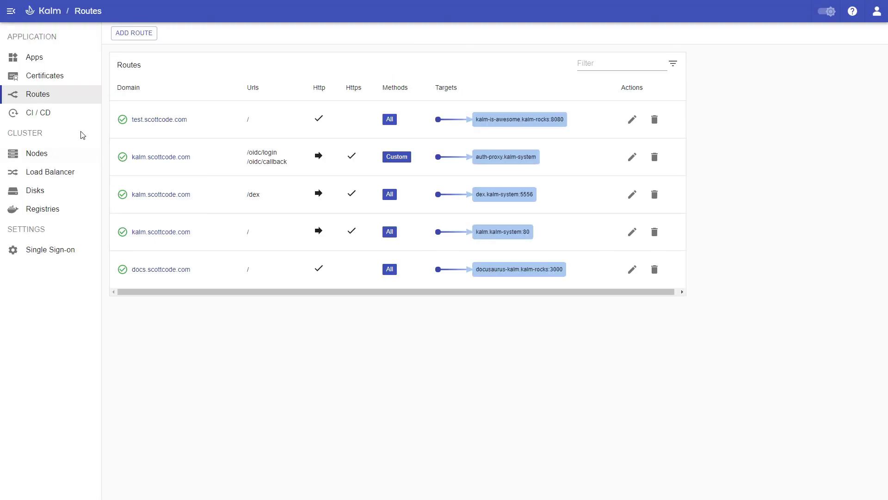
Step: Create a deploy key named kalmrocks with the Specific Applications permission scope for the kalm-rocks application
click(65, 116)
click(117, 36)
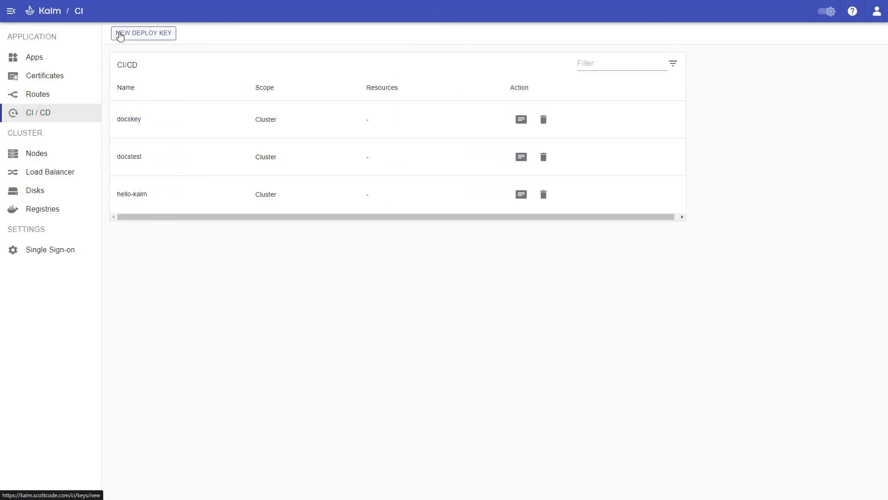
click(148, 136)
click(153, 68)
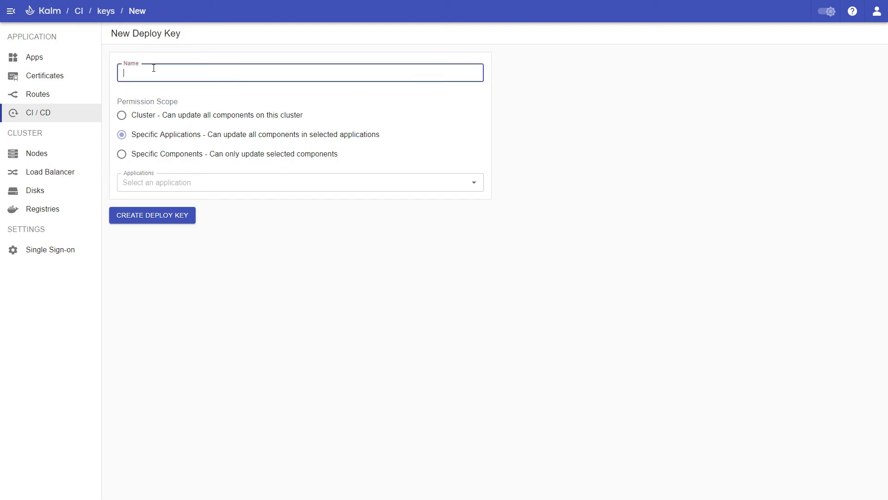
text(kalm-)
click(230, 181)
click(199, 205)
click(149, 216)
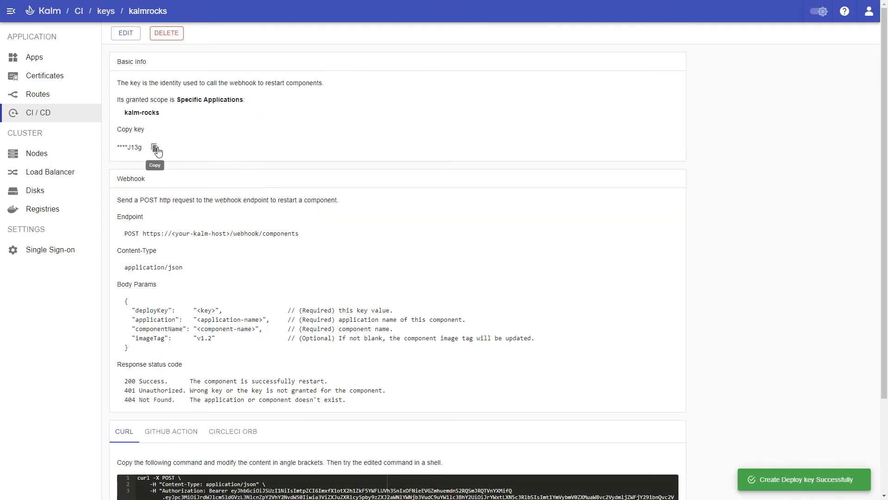
Step: Review the GitHub Action instructions for the new deploy key
scroll(158, 158, down, 3)
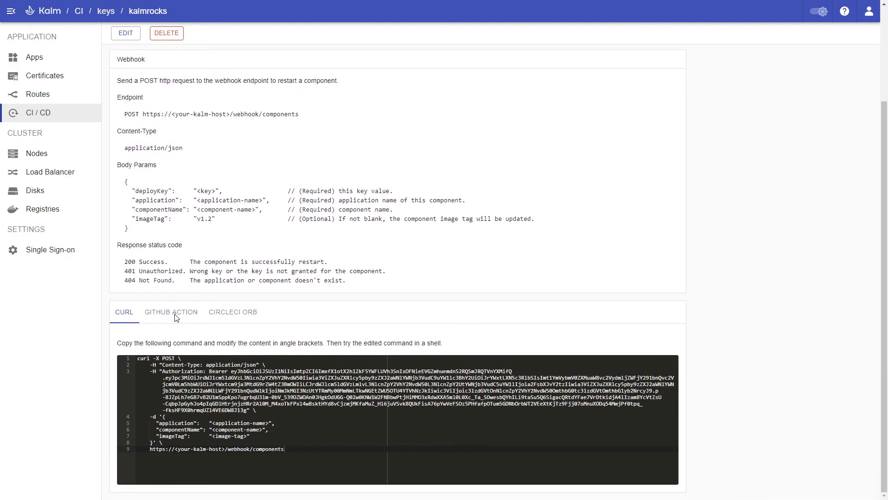
click(170, 312)
scroll(204, 291, down, 5)
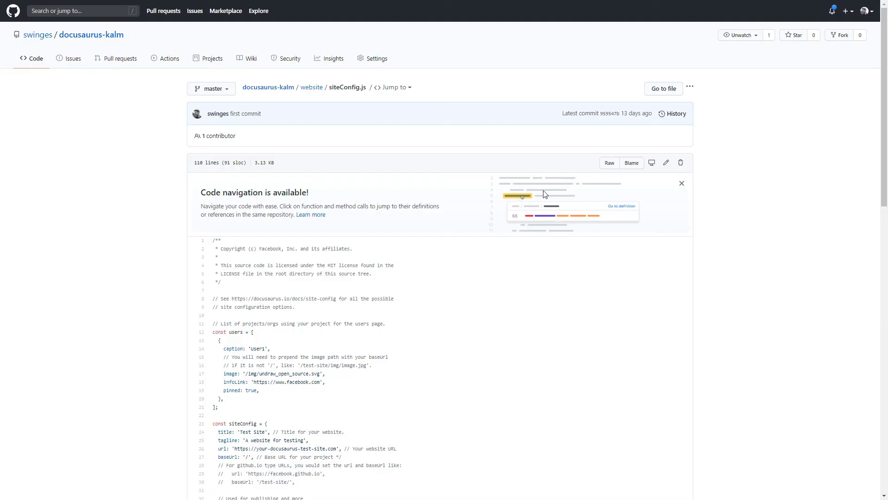
Step: In the docusaurus-kalm repository on GitHub, set the tagline in siteConfig.js to 'Kalm is the best!' and commit directly to master
click(666, 162)
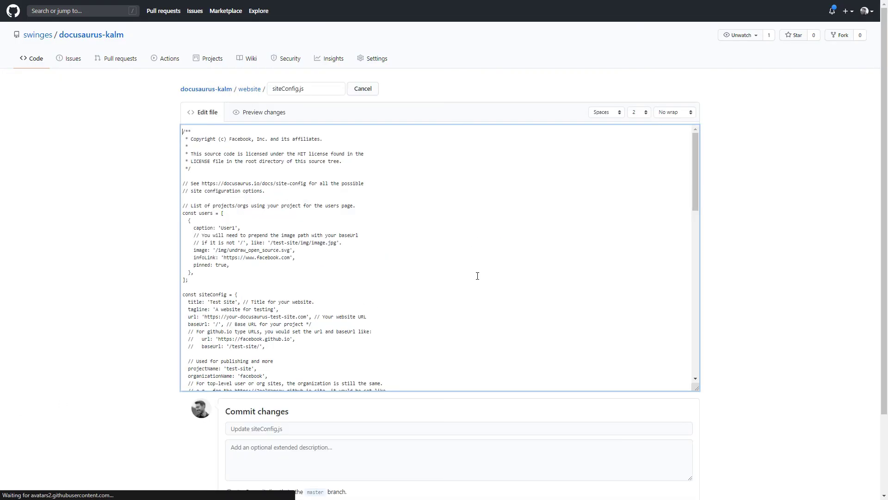
click(295, 309)
key(BackSpace)
key(BackSpace)
key(BackSpace)
key(BackSpace)
key(BackSpace)
key(BackSpace)
key(BackSpace)
key(BackSpace)
key(BackSpace)
key(BackSpace)
key(BackSpace)
key(BackSpace)
key(BackSpace)
key(BackSpace)
key(BackSpace)
key(BackSpace)
key(BackSpace)
key(BackSpace)
key(BackSpace)
key(BackSpace)
text(Kalm is the best!)
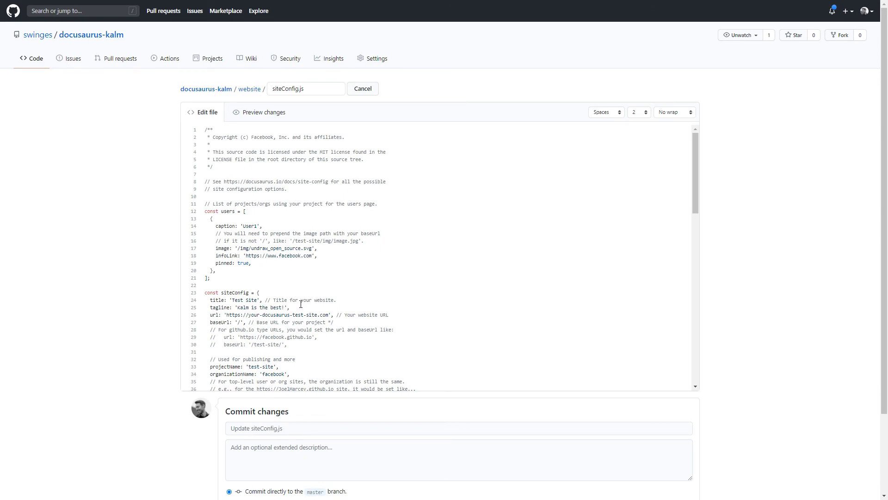
scroll(139, 313, down, 2)
click(241, 434)
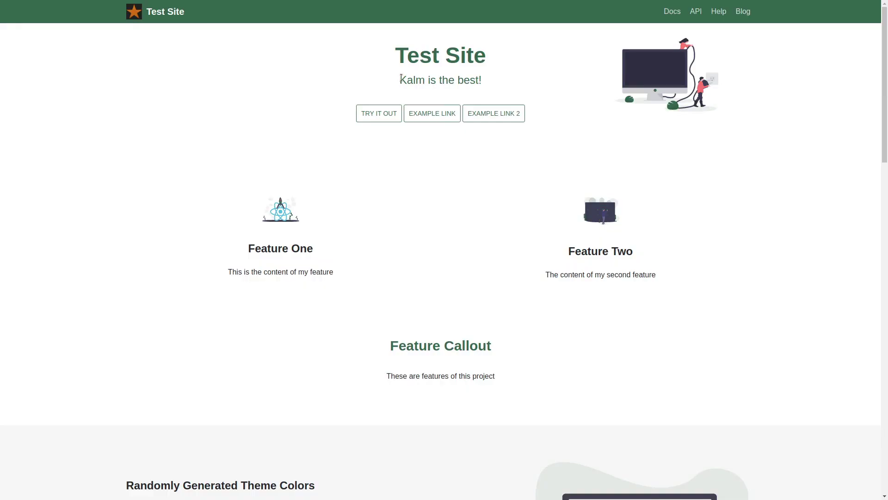
Step: Check the tagline under the Test Site heading on the deployed site
drag(396, 77, 487, 86)
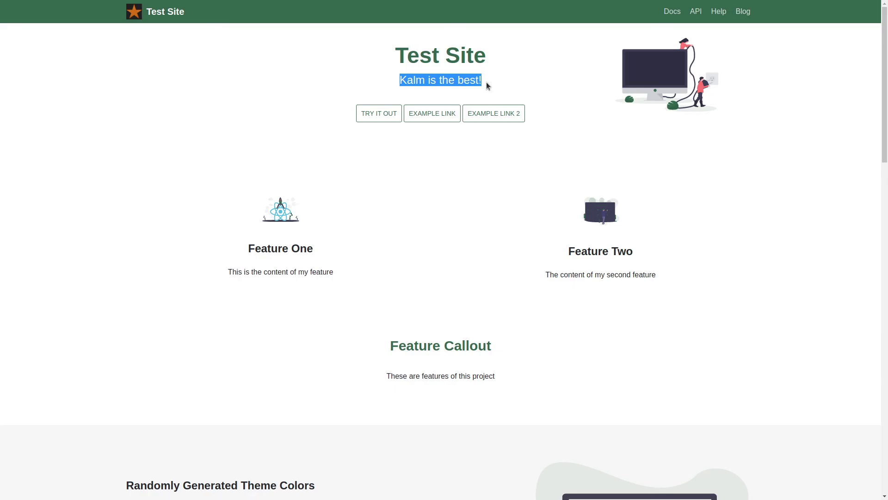
click(487, 83)
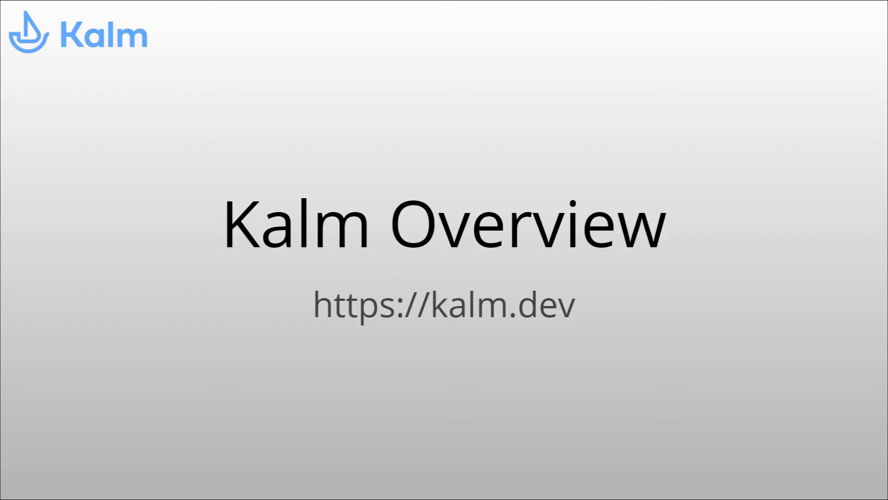